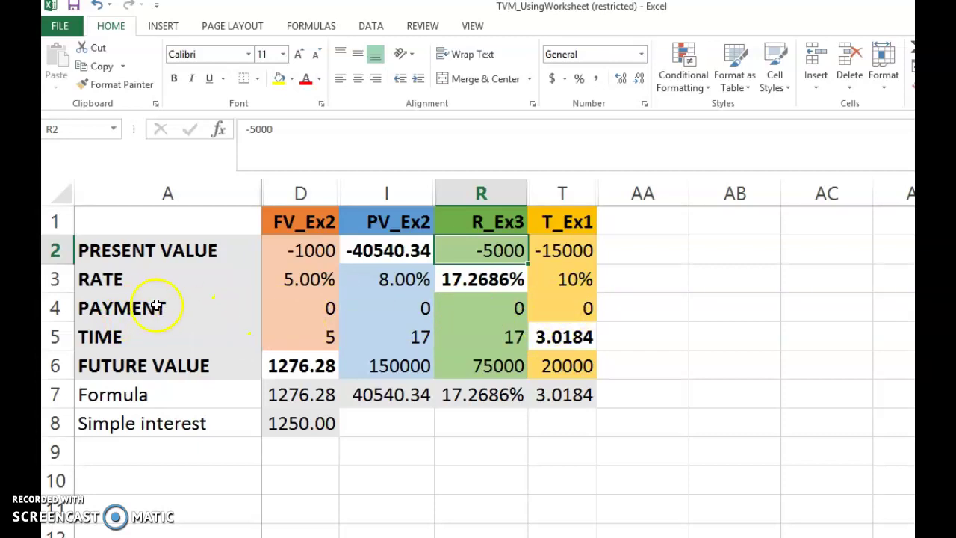
{"action": "left_click", "coordinate": [154, 306]}
{"action": "left_click", "coordinate": [498, 312]}
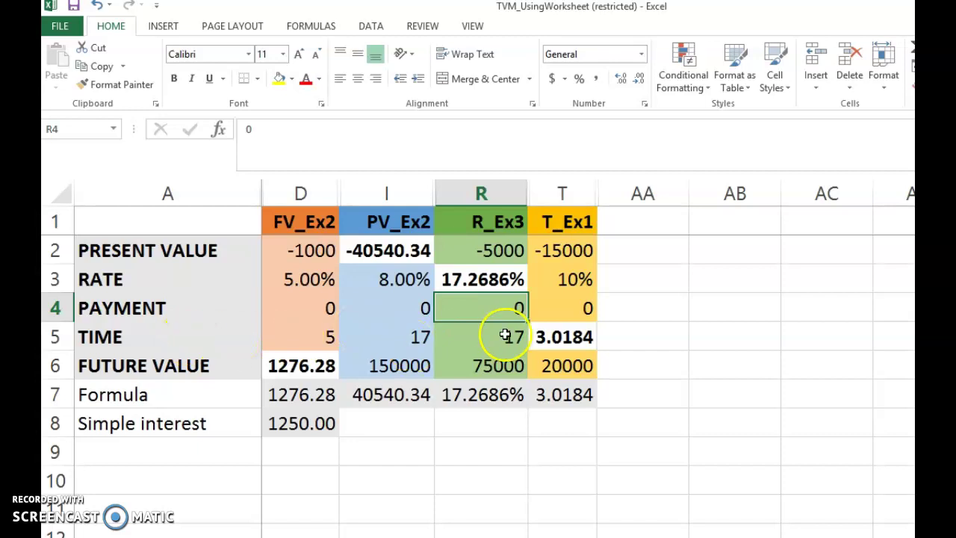
{"action": "left_click", "coordinate": [499, 338]}
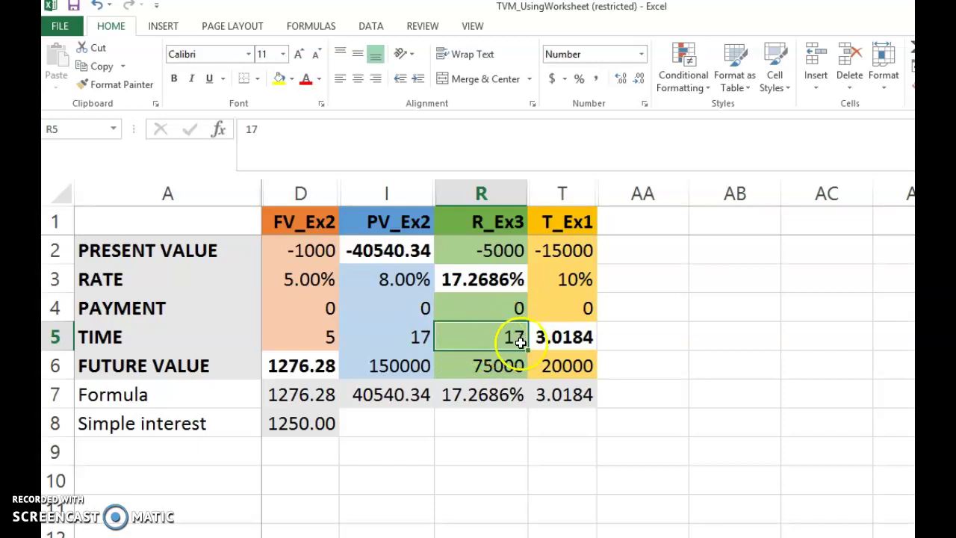
{"action": "left_click", "coordinate": [484, 361]}
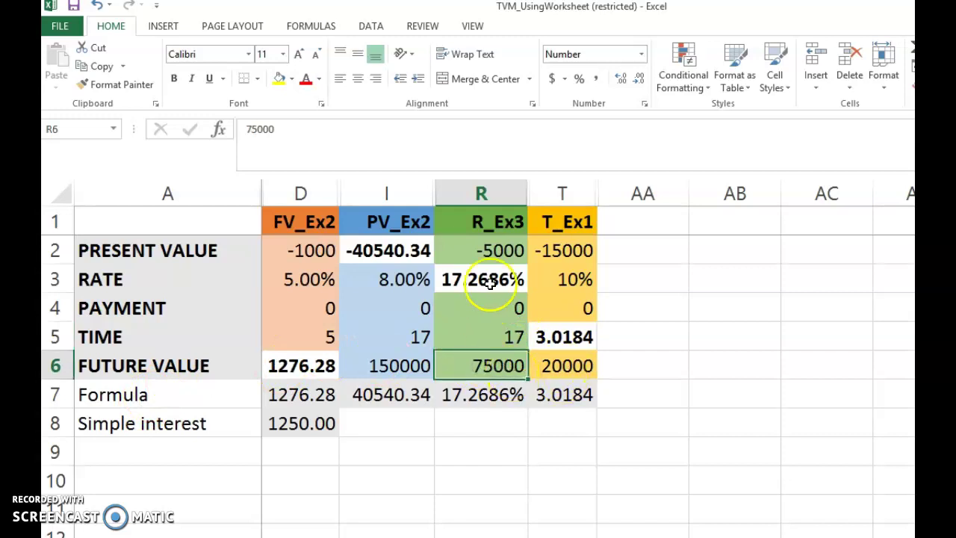
{"action": "left_click", "coordinate": [466, 242]}
{"action": "left_click", "coordinate": [465, 309]}
{"action": "left_click", "coordinate": [469, 366]}
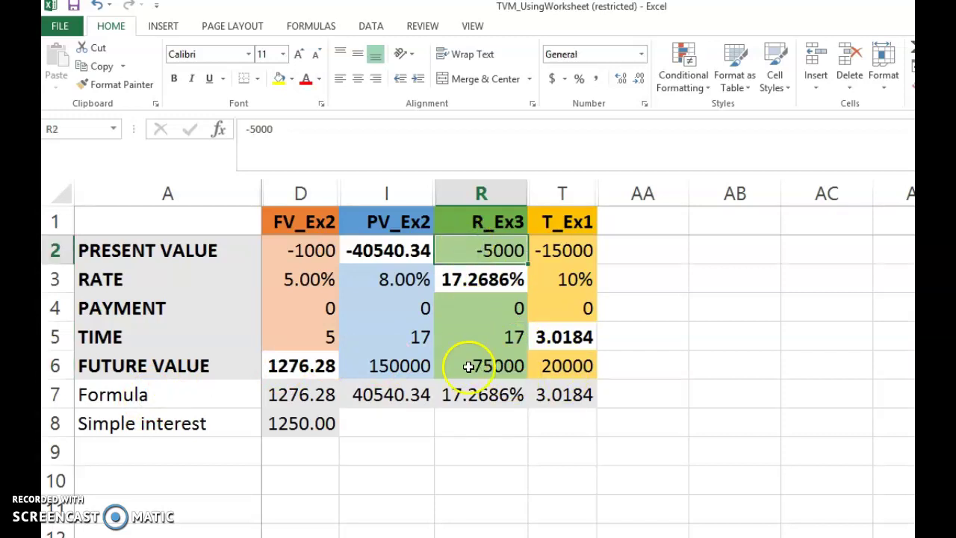
{"action": "left_click", "coordinate": [466, 254]}
{"action": "left_click", "coordinate": [482, 363]}
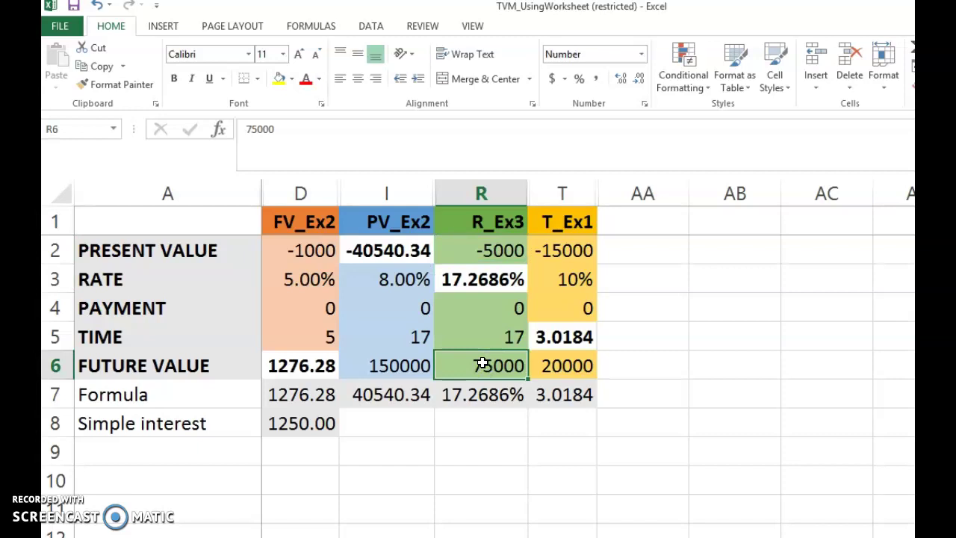
{"action": "left_click", "coordinate": [447, 275]}
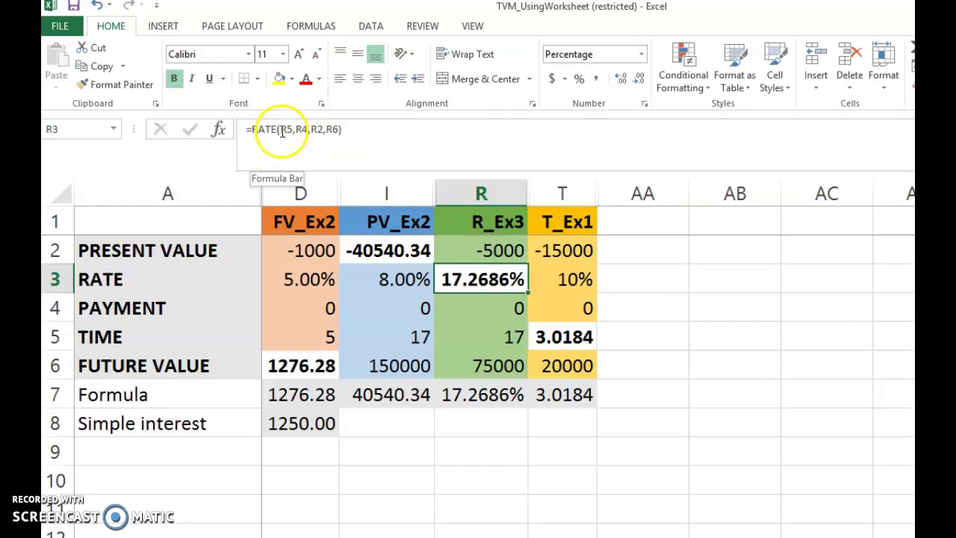
Edit R3's RATE formula and trace its nper argument to the 17 periods cell
{"action": "left_click", "coordinate": [281, 130]}
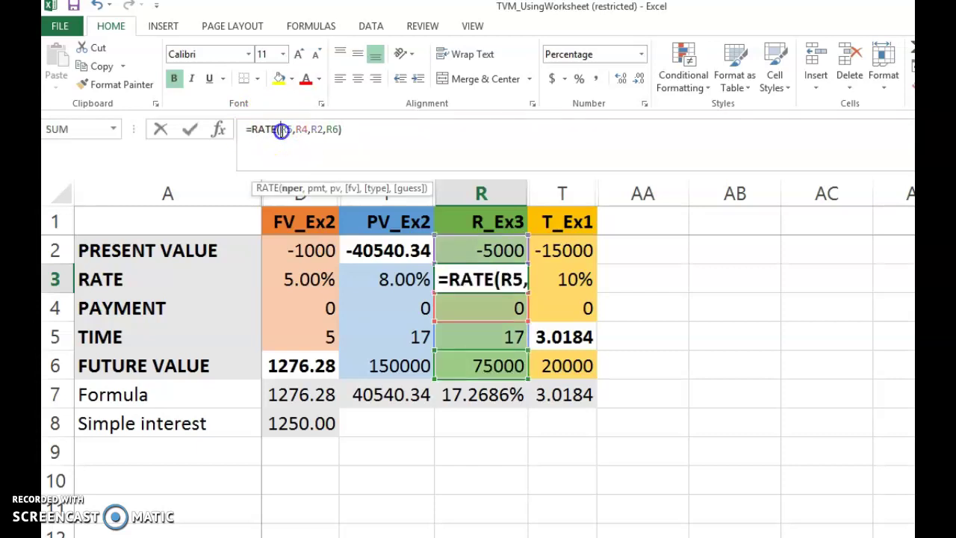
{"action": "left_click", "coordinate": [293, 188]}
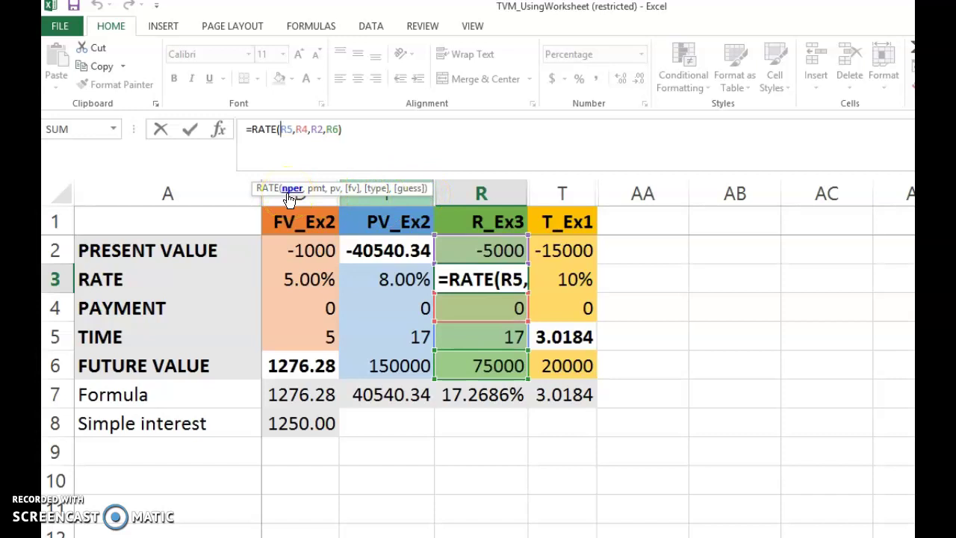
{"action": "left_click", "coordinate": [488, 337]}
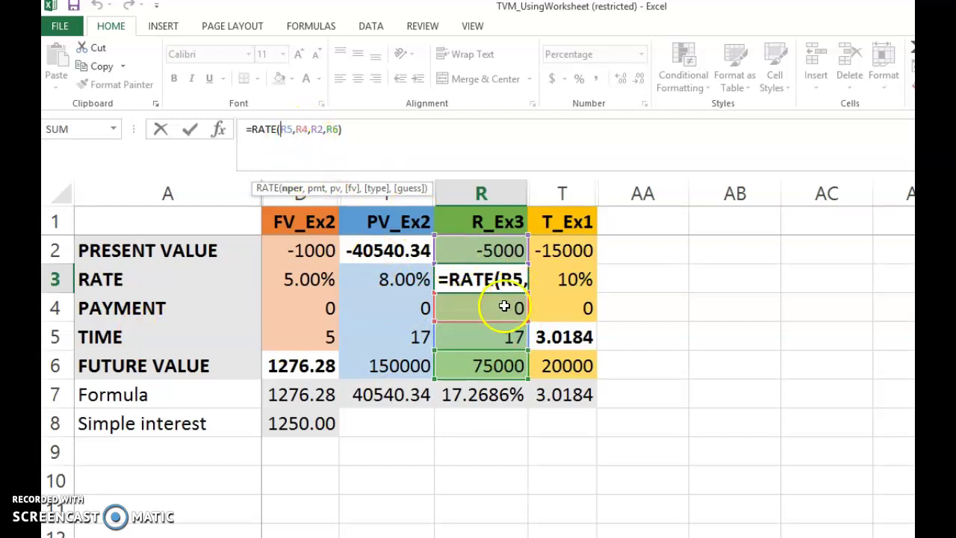
{"action": "left_click", "coordinate": [497, 362]}
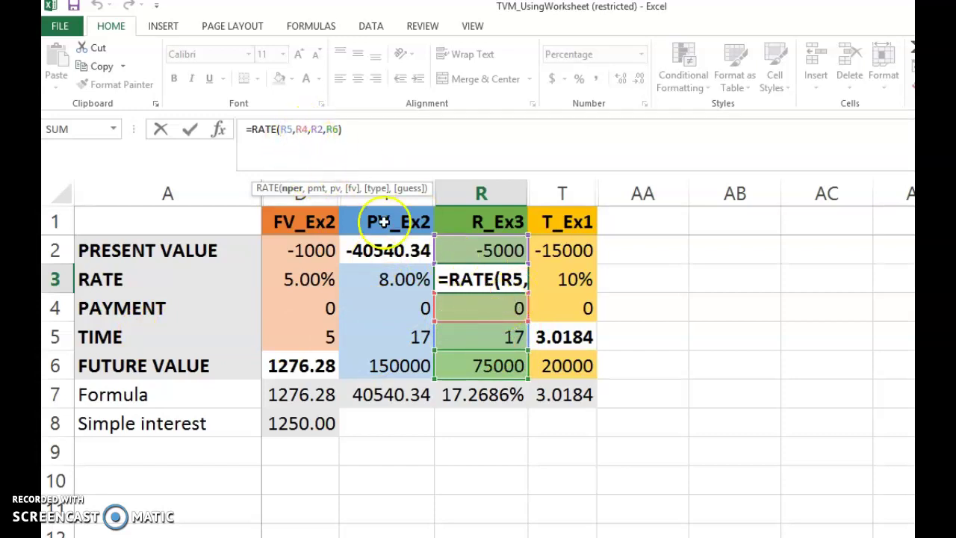
Trace the RATE present value to R2 and the future value argument to its cell
{"action": "left_click", "coordinate": [320, 131]}
{"action": "left_click", "coordinate": [491, 251]}
{"action": "left_click", "coordinate": [338, 129]}
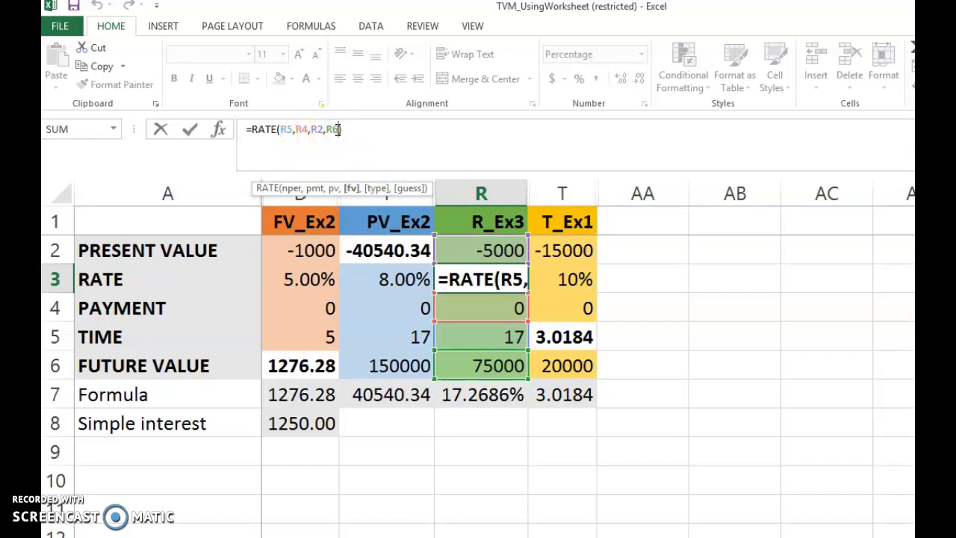
{"action": "left_click", "coordinate": [341, 131]}
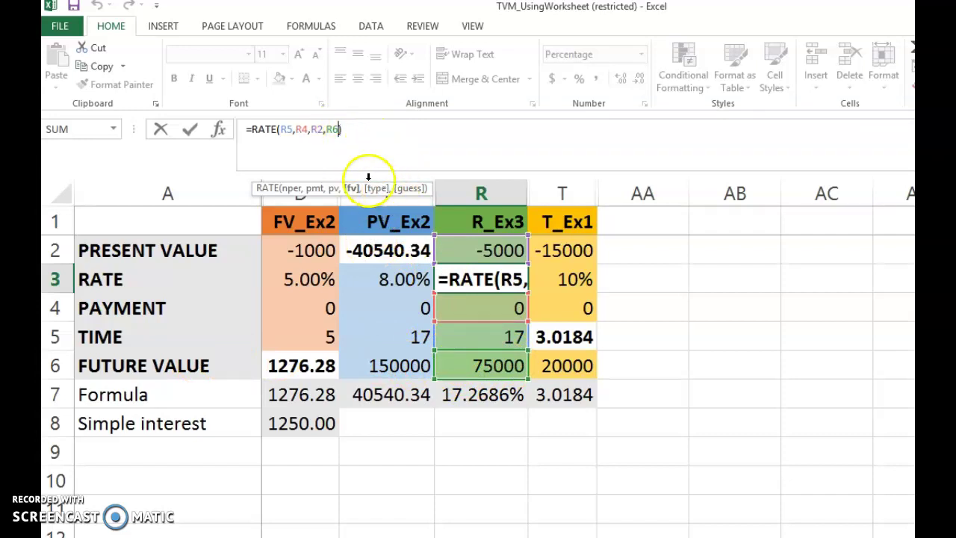
{"action": "left_click", "coordinate": [344, 131]}
{"action": "type", "text": ")"}
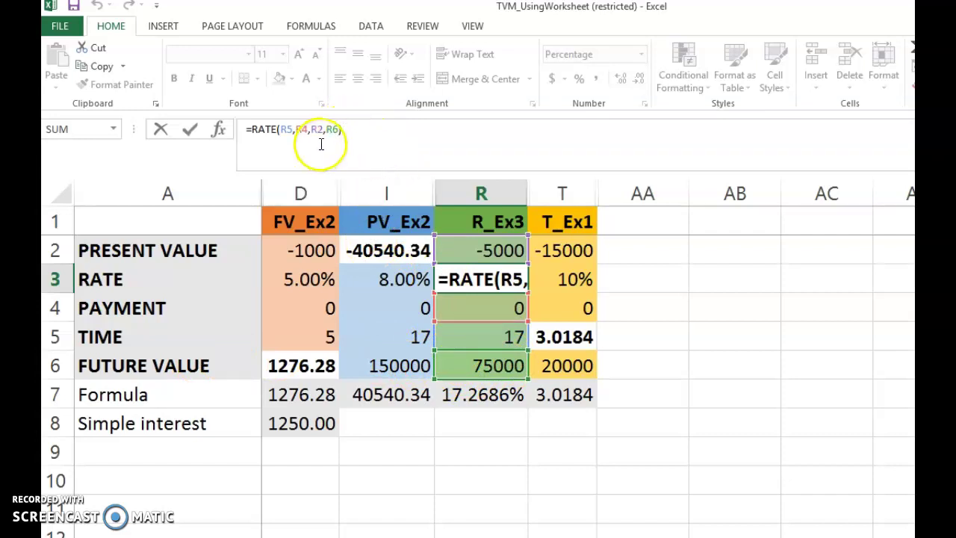
{"action": "left_click", "coordinate": [326, 132]}
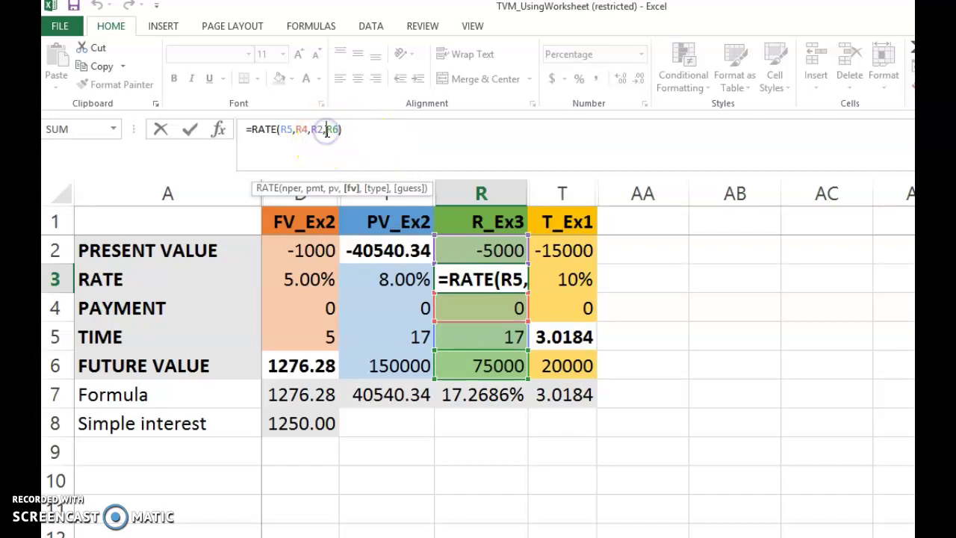
{"action": "left_click", "coordinate": [366, 186]}
{"action": "left_click", "coordinate": [383, 193]}
{"action": "left_click", "coordinate": [405, 191]}
{"action": "left_click", "coordinate": [423, 176]}
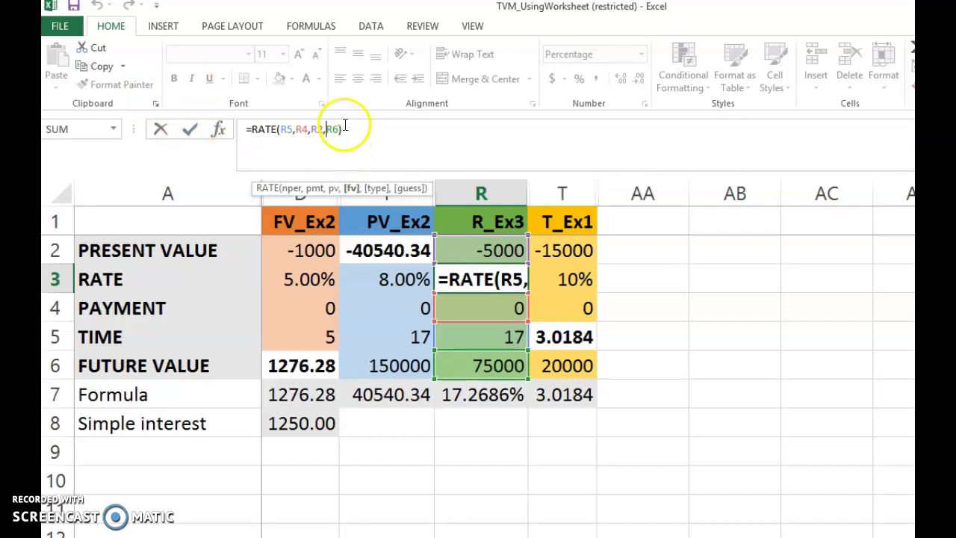
{"action": "left_click", "coordinate": [343, 130]}
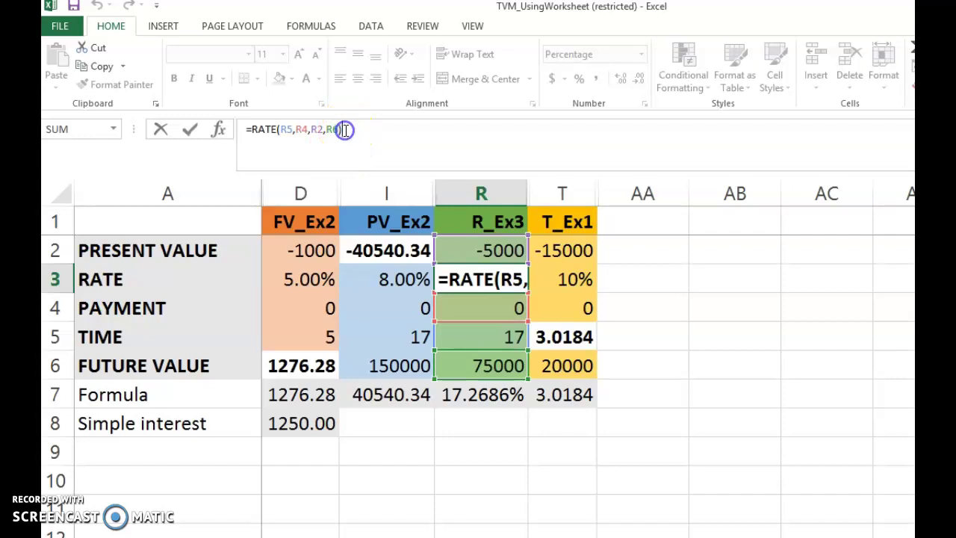
{"action": "left_click", "coordinate": [190, 129]}
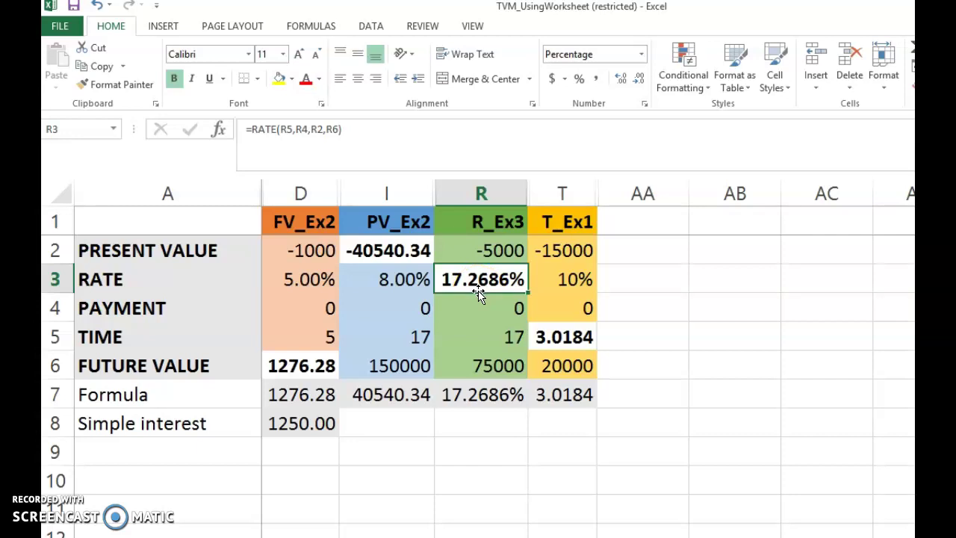
Confirm R3 shows 17.2686%, then clear all fields in the online TVM Calculator
{"action": "left_click", "coordinate": [472, 267]}
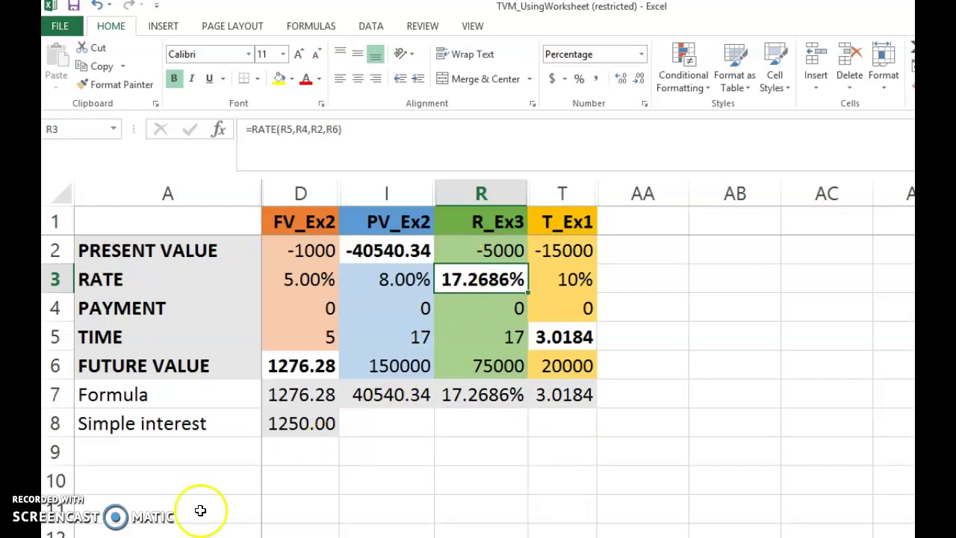
{"action": "key", "text": "alt+Tab"}
{"action": "left_click", "coordinate": [512, 431]}
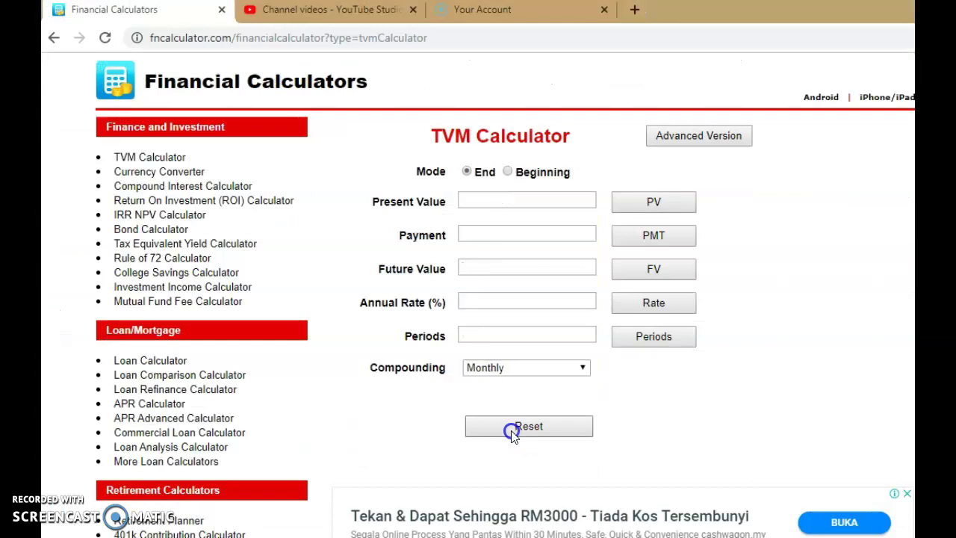
Enter present value -5,000, payment 0, future value 75,000 and 17 periods in the TVM Calculator
{"action": "left_click", "coordinate": [216, 202]}
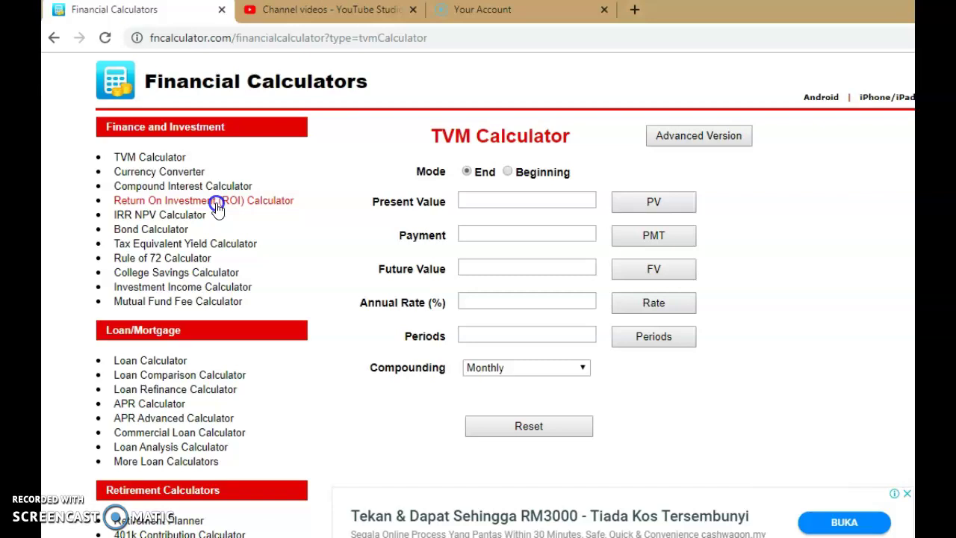
{"action": "left_click", "coordinate": [500, 202]}
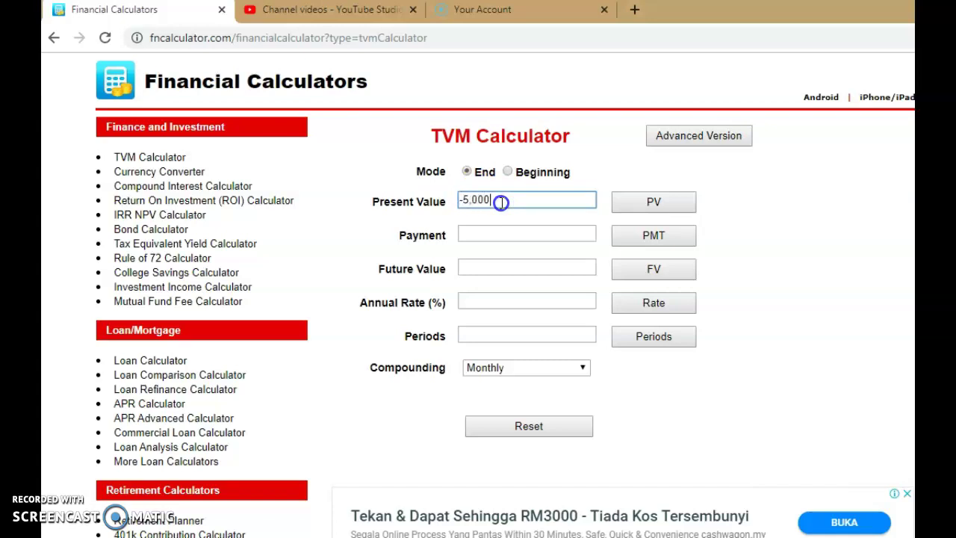
{"action": "left_click_drag", "start_coordinate": [500, 202], "coordinate": [459, 199]}
{"action": "left_click", "coordinate": [493, 197]}
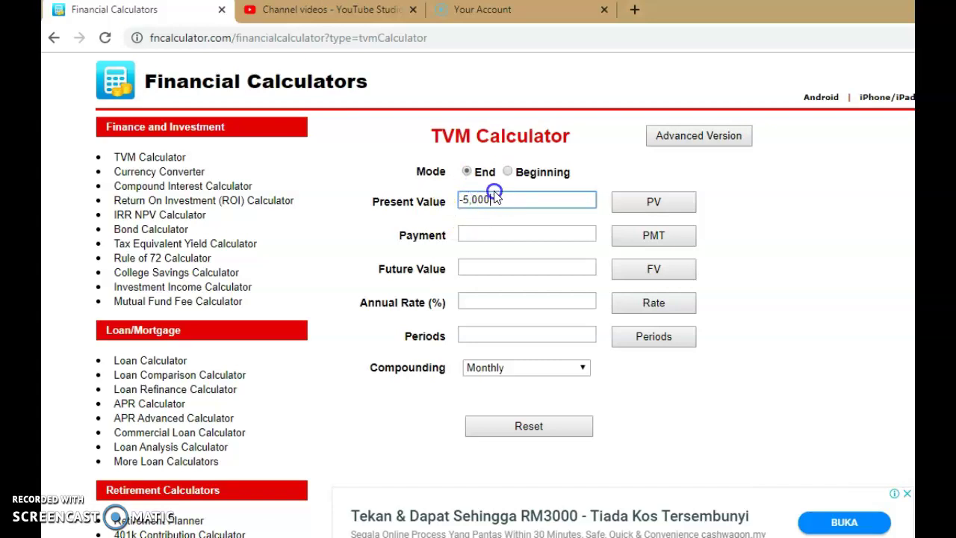
{"action": "left_click", "coordinate": [489, 233]}
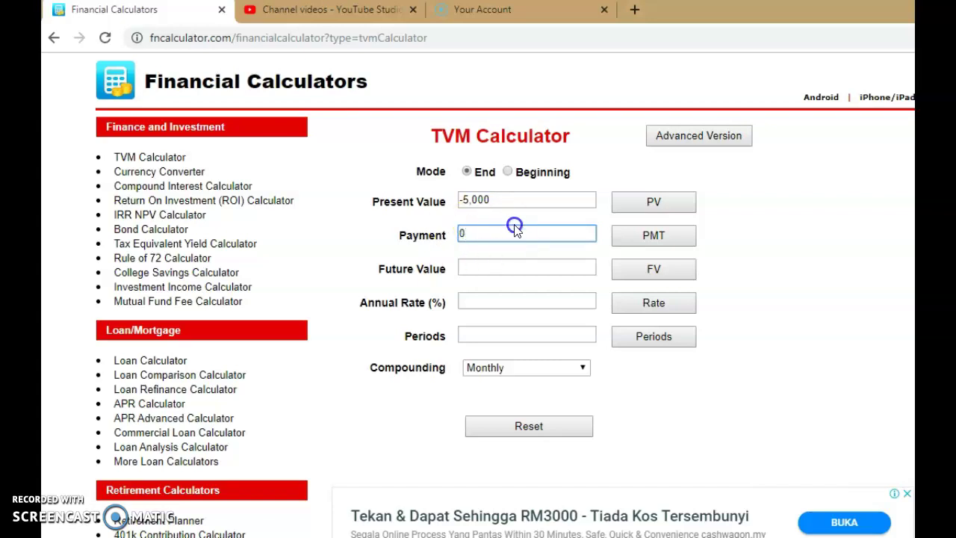
{"action": "left_click", "coordinate": [468, 267]}
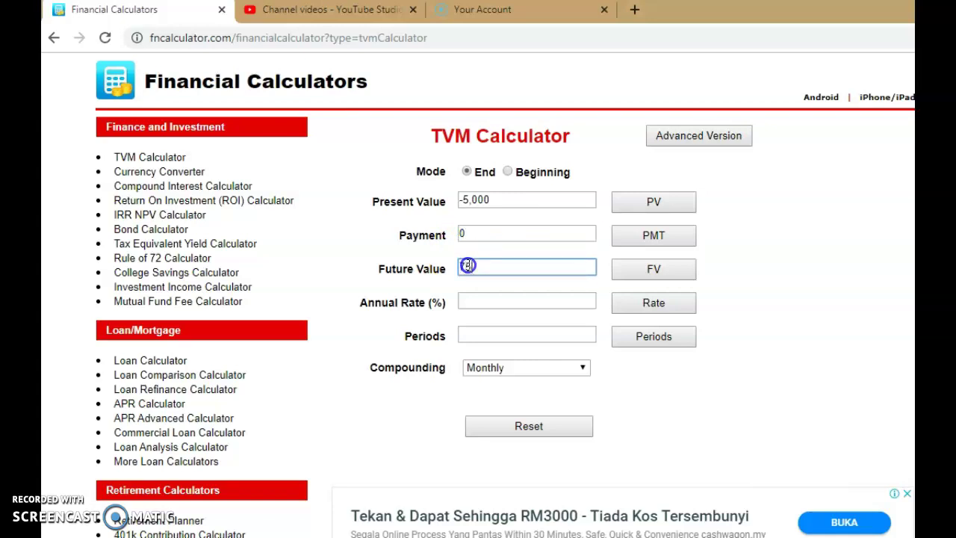
{"action": "type", "text": "8,000"}
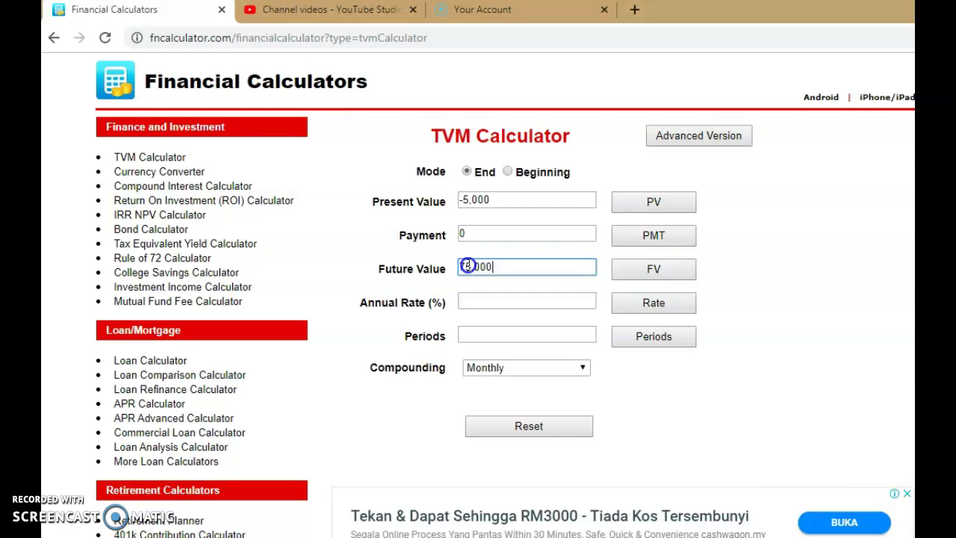
{"action": "left_click", "coordinate": [478, 330]}
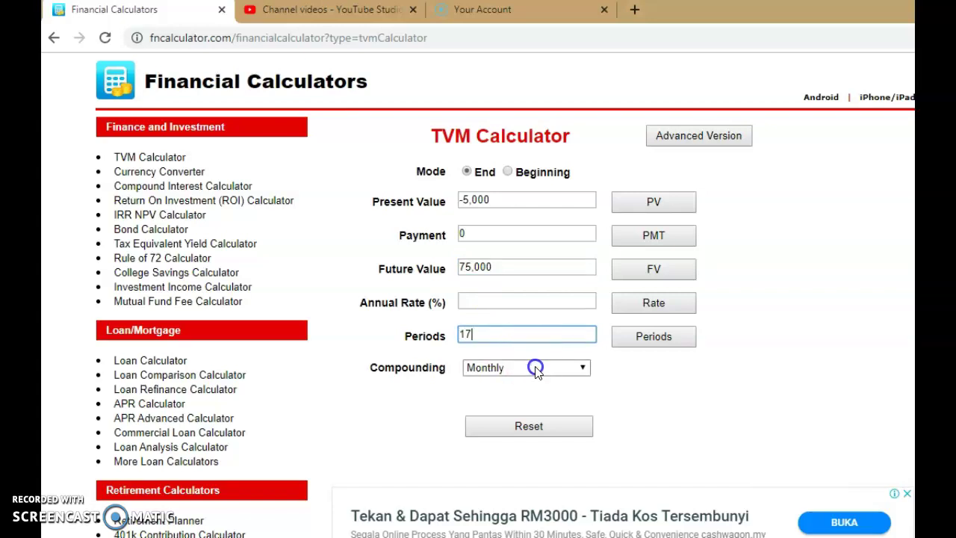
{"action": "left_click", "coordinate": [582, 369]}
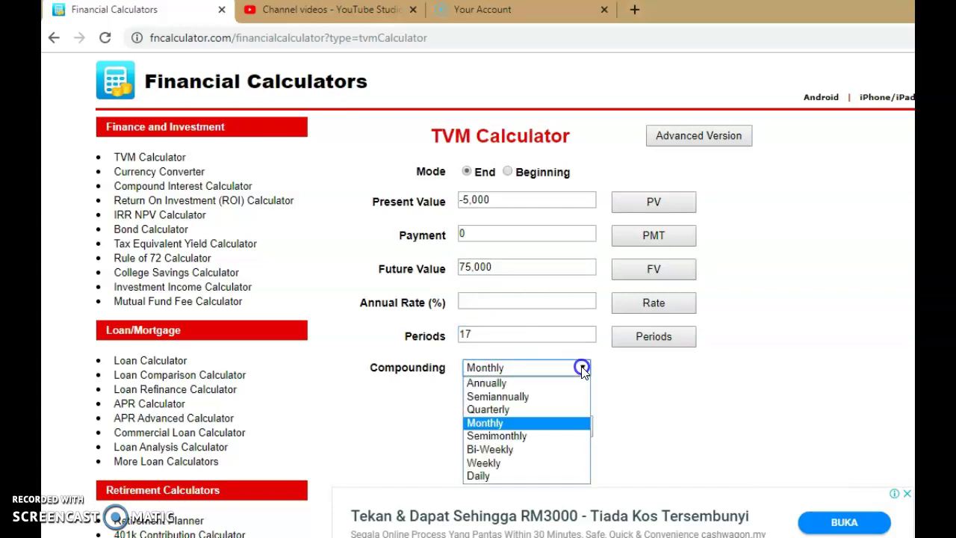
Set compounding to Annually and solve for the rate, giving 17.269%
{"action": "left_click", "coordinate": [528, 383]}
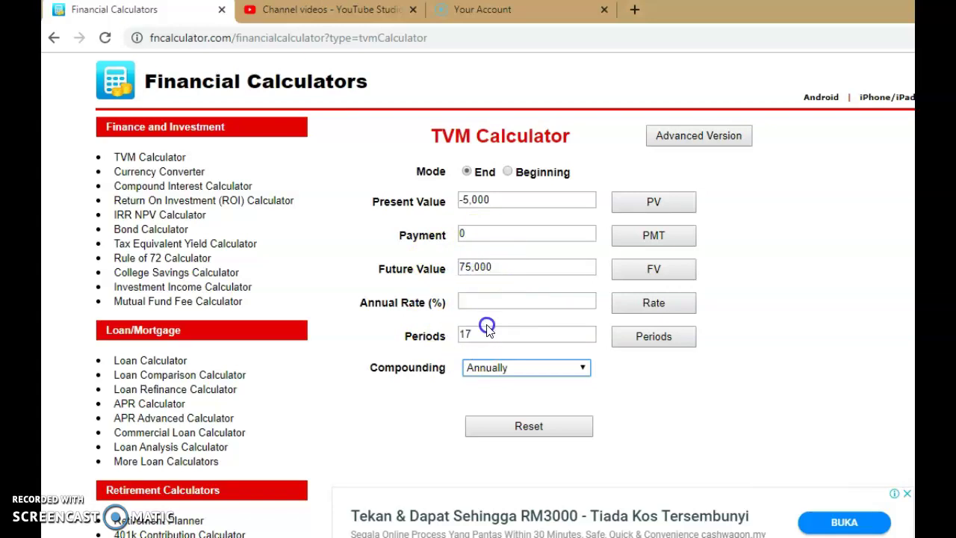
{"action": "left_click", "coordinate": [650, 310]}
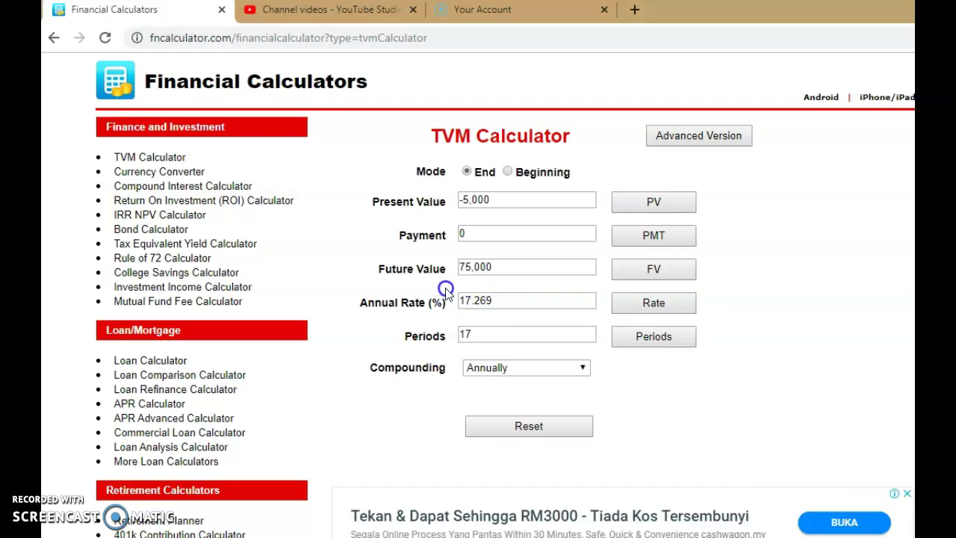
Note the 17.269 rate, then return to the slide show's Quick Quiz – Part III slide
{"action": "left_click", "coordinate": [468, 301]}
{"action": "mouse_move", "coordinate": [498, 537]}
{"action": "left_click", "coordinate": [573, 517]}
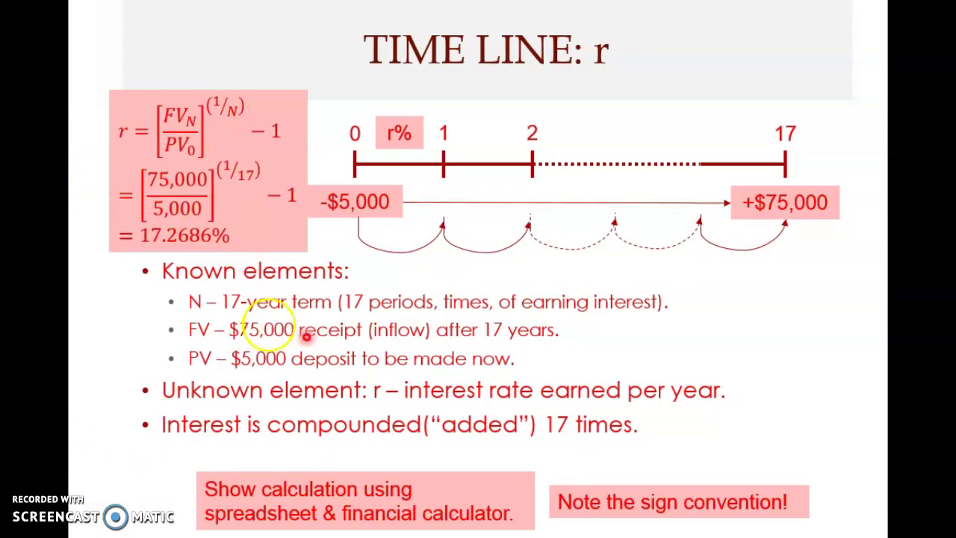
{"action": "left_click", "coordinate": [652, 425]}
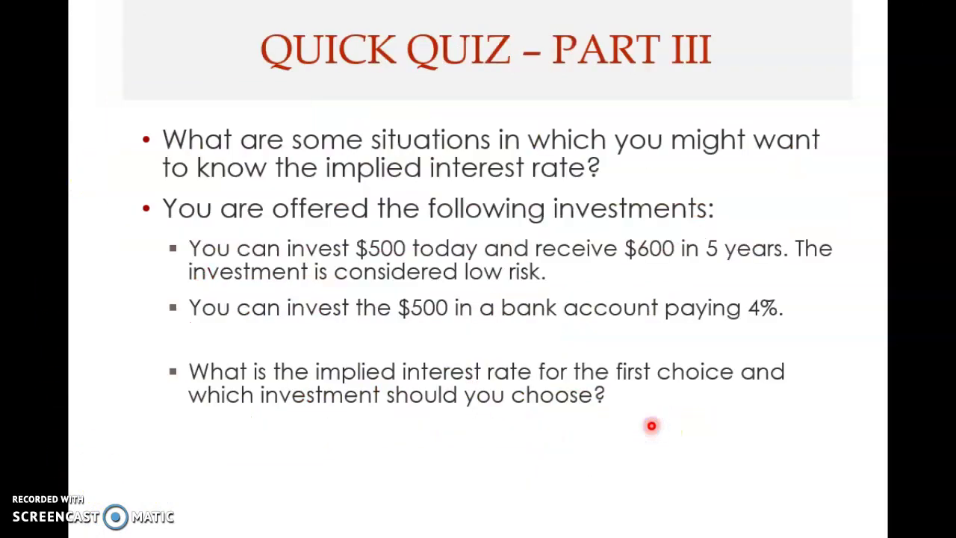